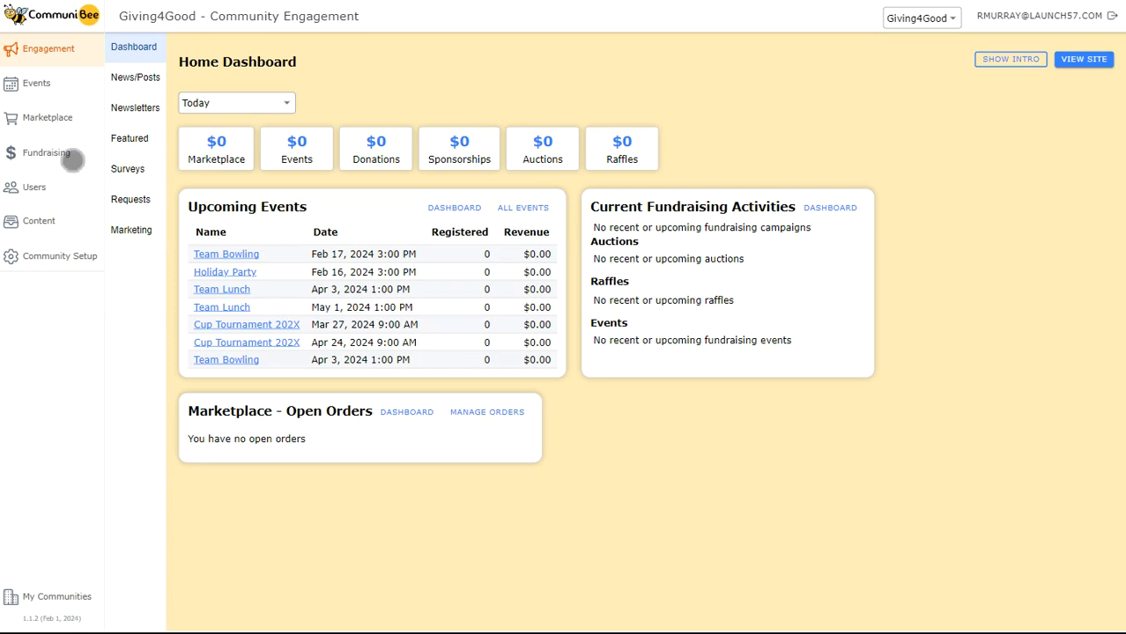
- Open the General setup of the Sponsors home page in the community's fundraising section
left_click(70, 158)
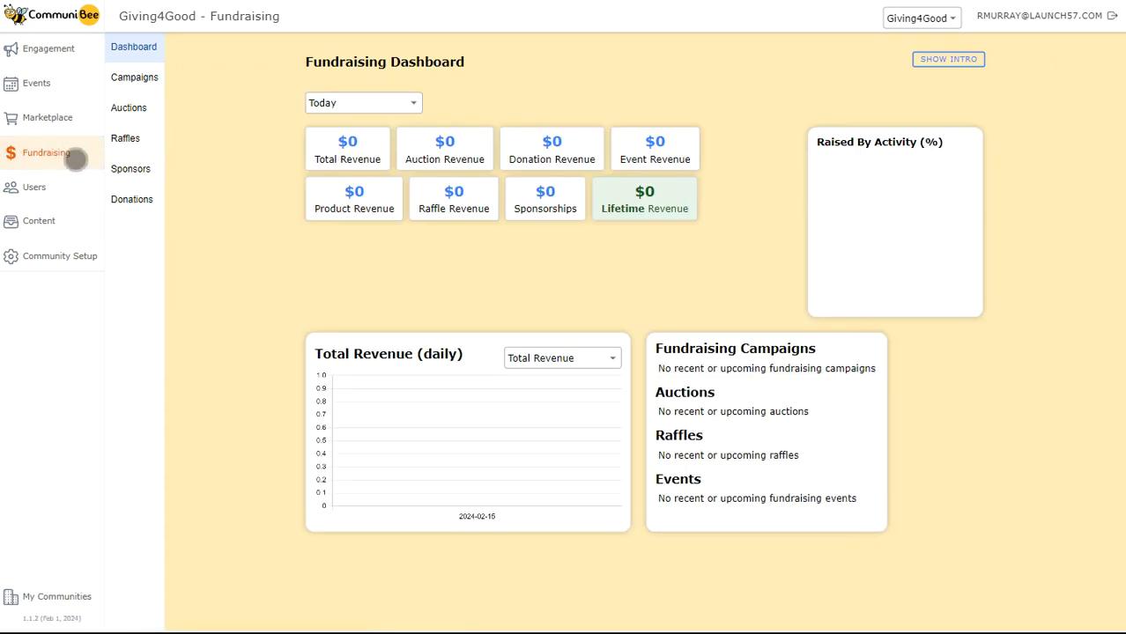
left_click(130, 170)
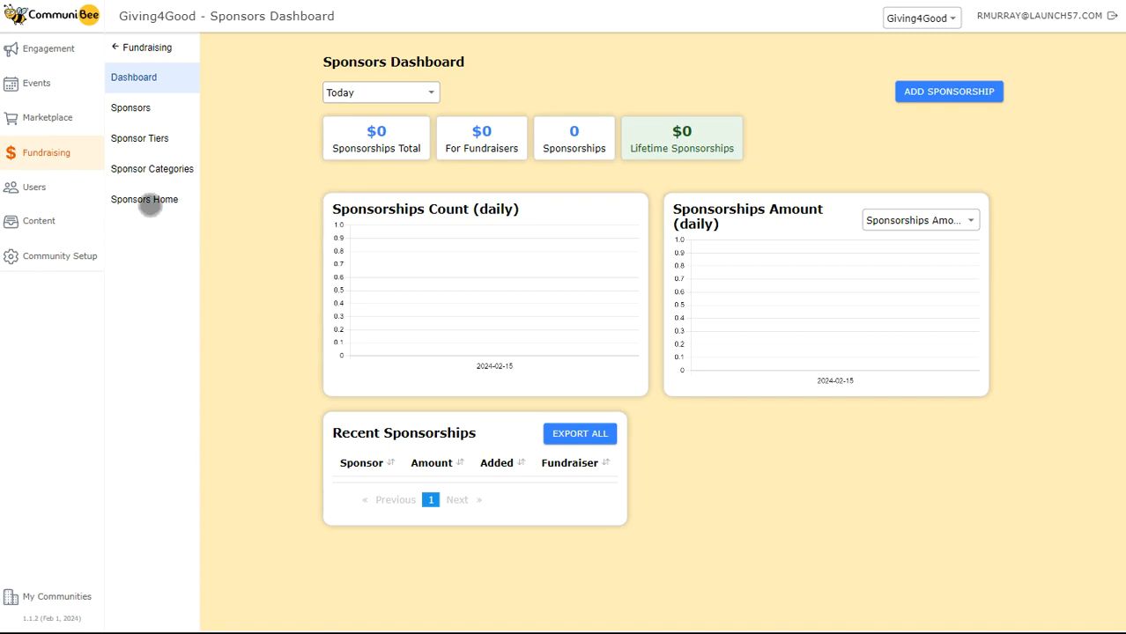
left_click(146, 201)
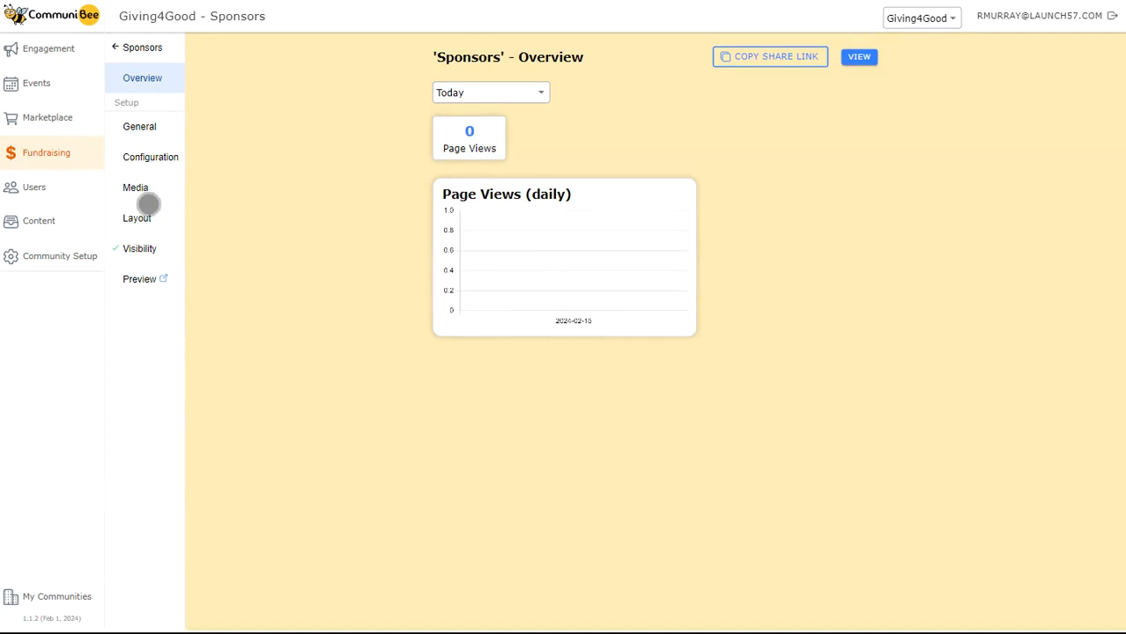
left_click(139, 126)
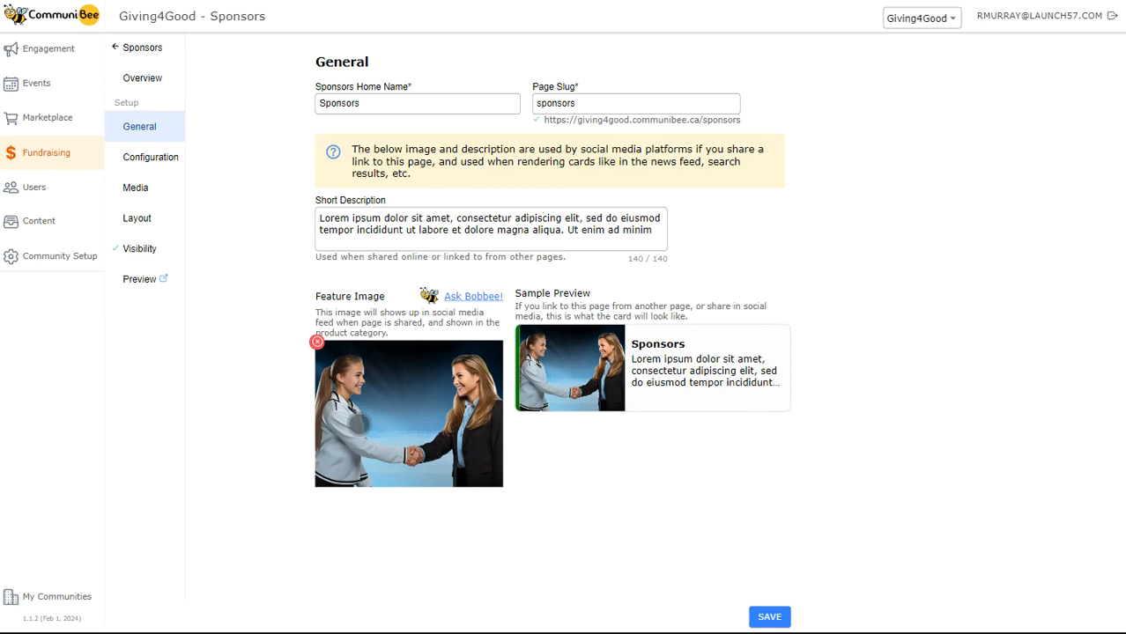
- Set a crowd feature image and the short description "Check out all of our amazing sponsors that allow us to continue supporting our local community." and save
left_click(317, 342)
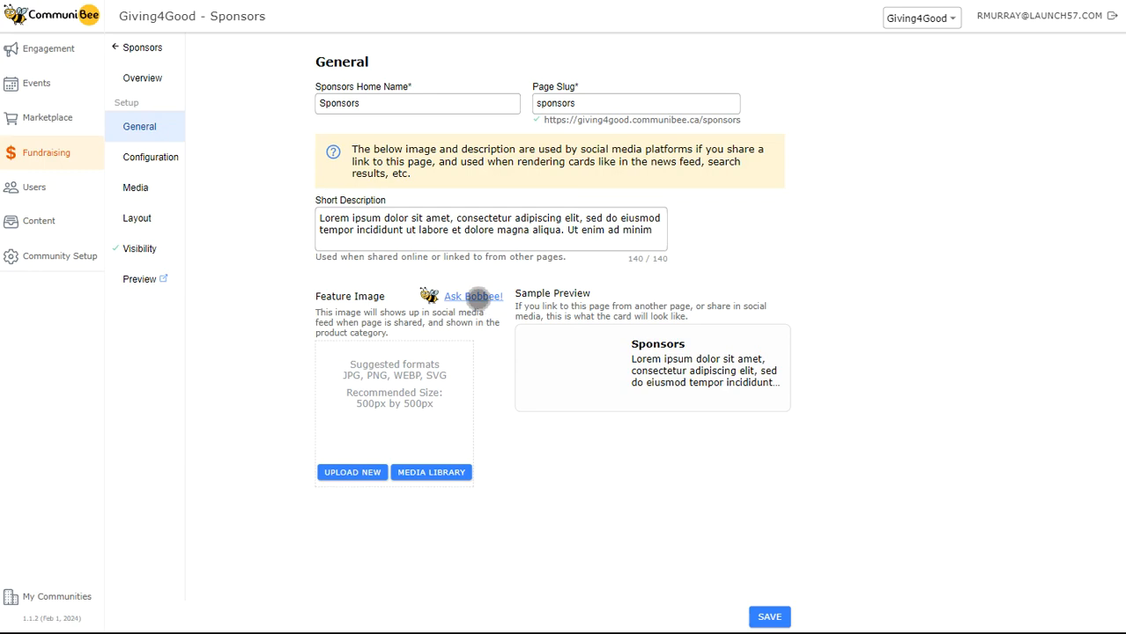
left_click(473, 296)
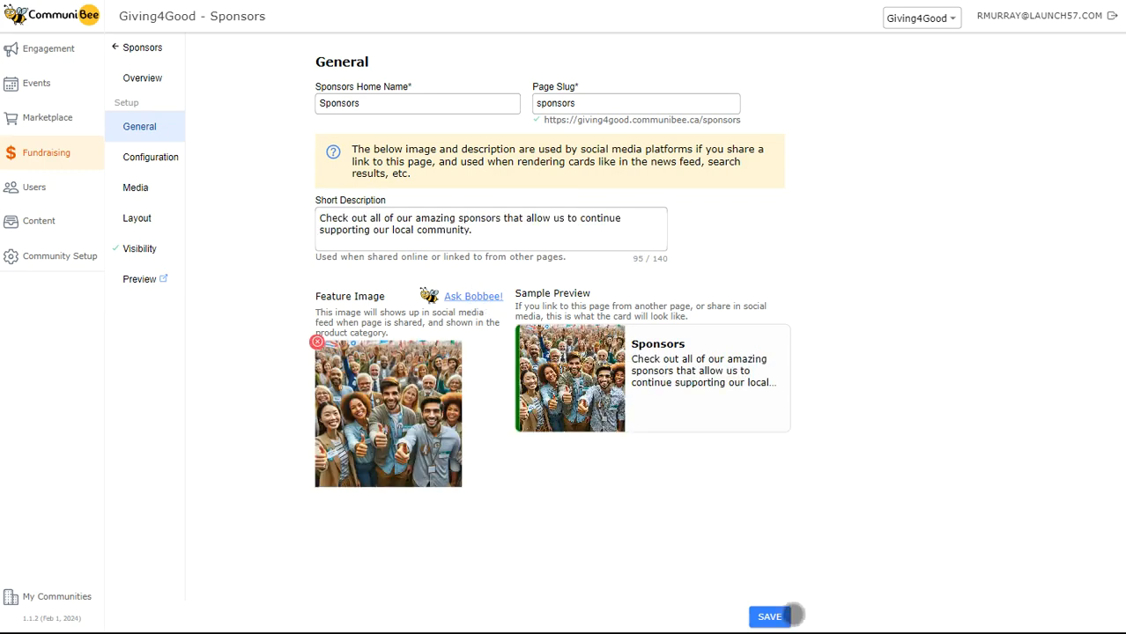
left_click(779, 617)
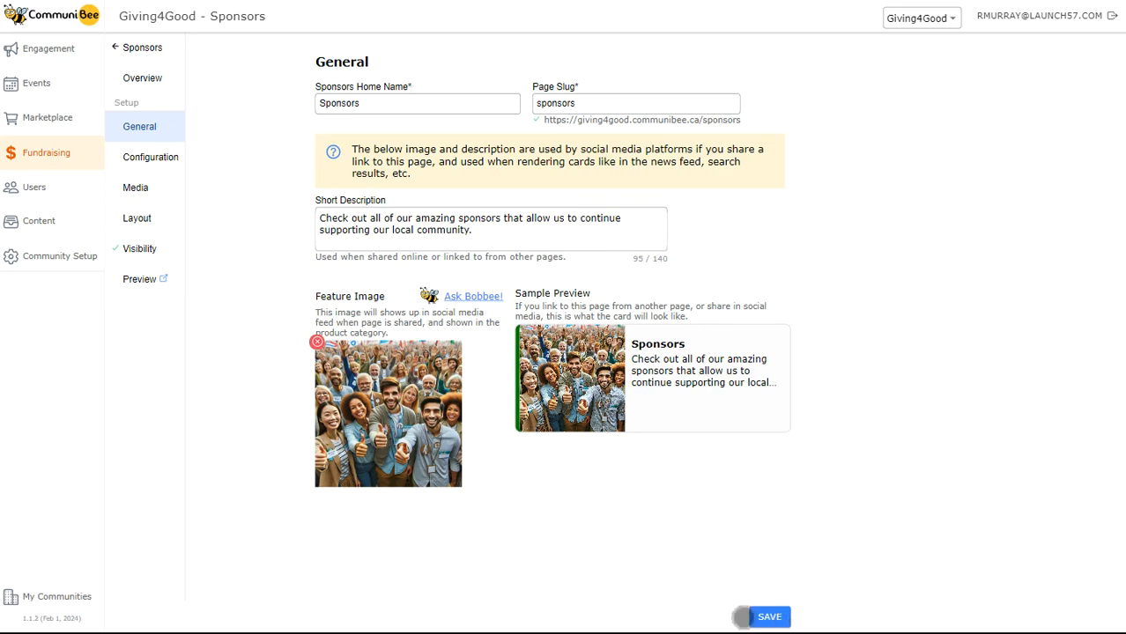
- Open the Sponsors page configuration and review the choices for how many sponsors are shown per category
left_click(157, 156)
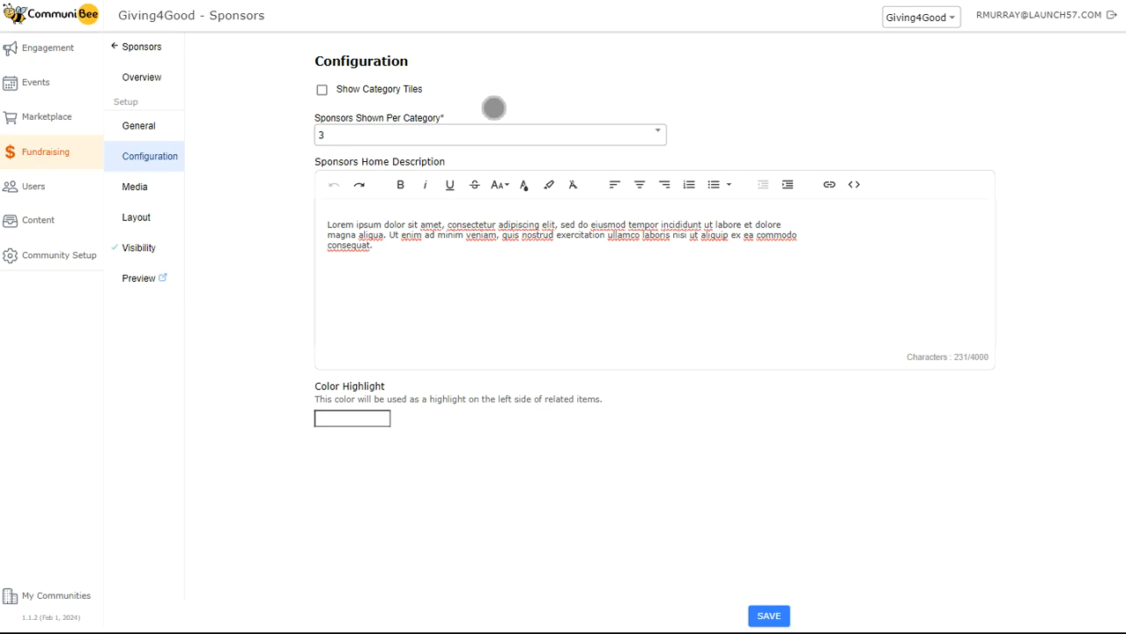
left_click(492, 137)
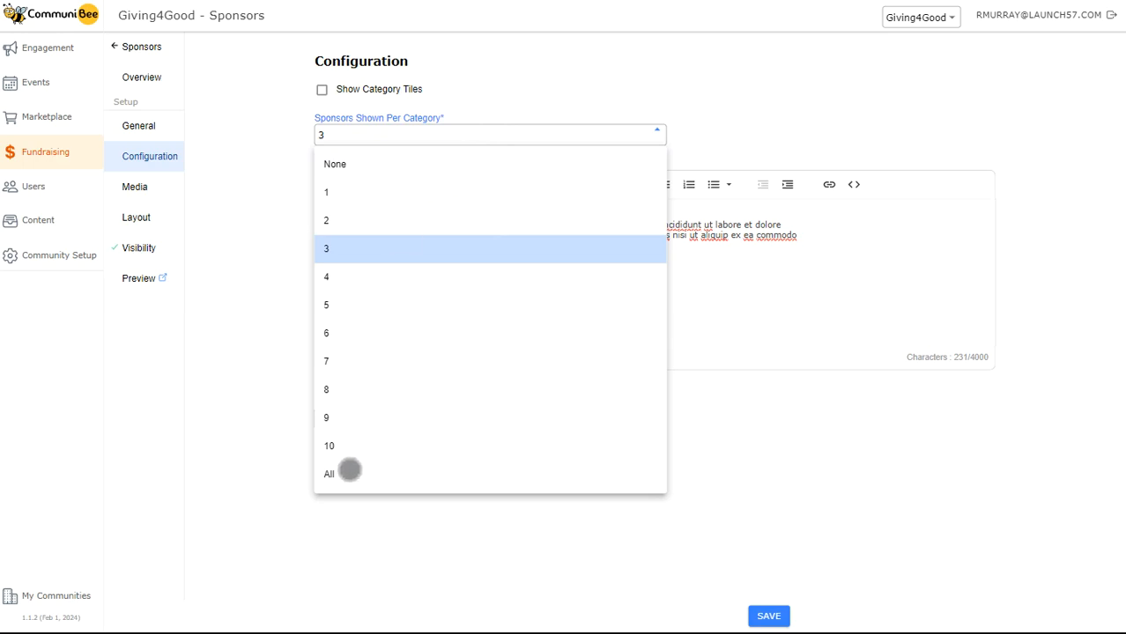
left_click(605, 97)
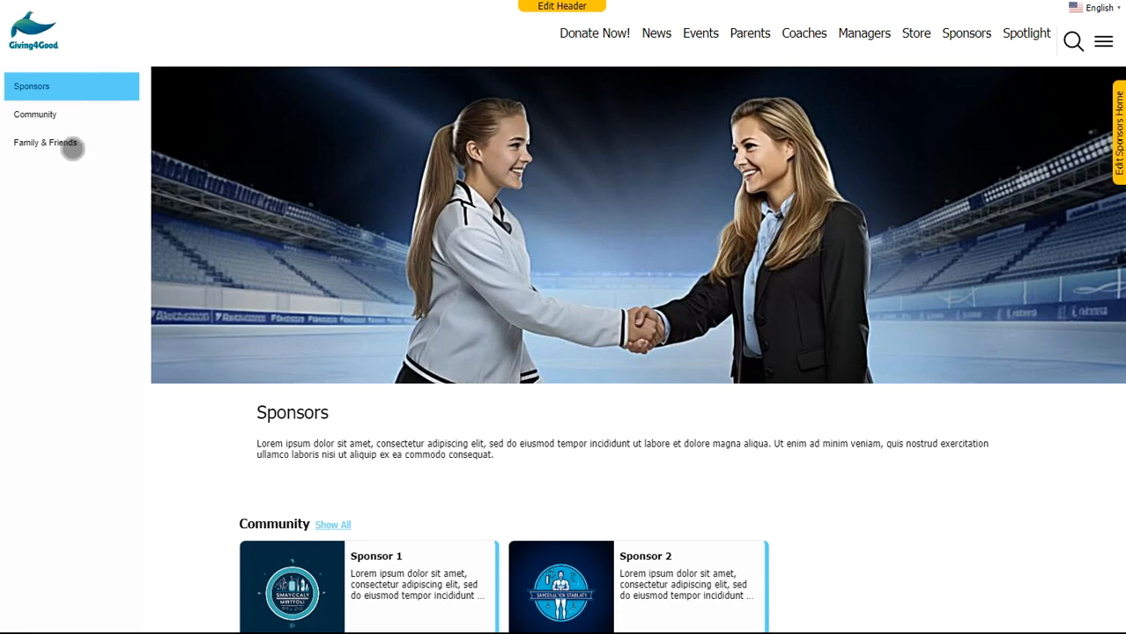
- Examine the public Sponsors page with and without category tiles, including its Community and Family & Friends sponsor listings
scroll(361, 282, "down", 2)
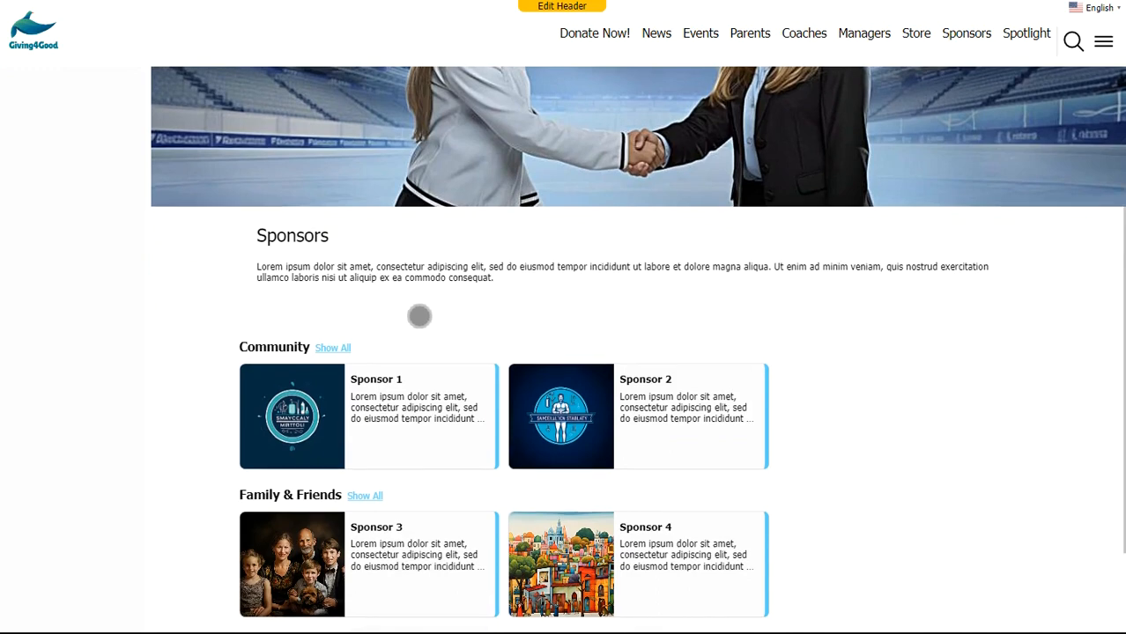
scroll(414, 312, "down", 1)
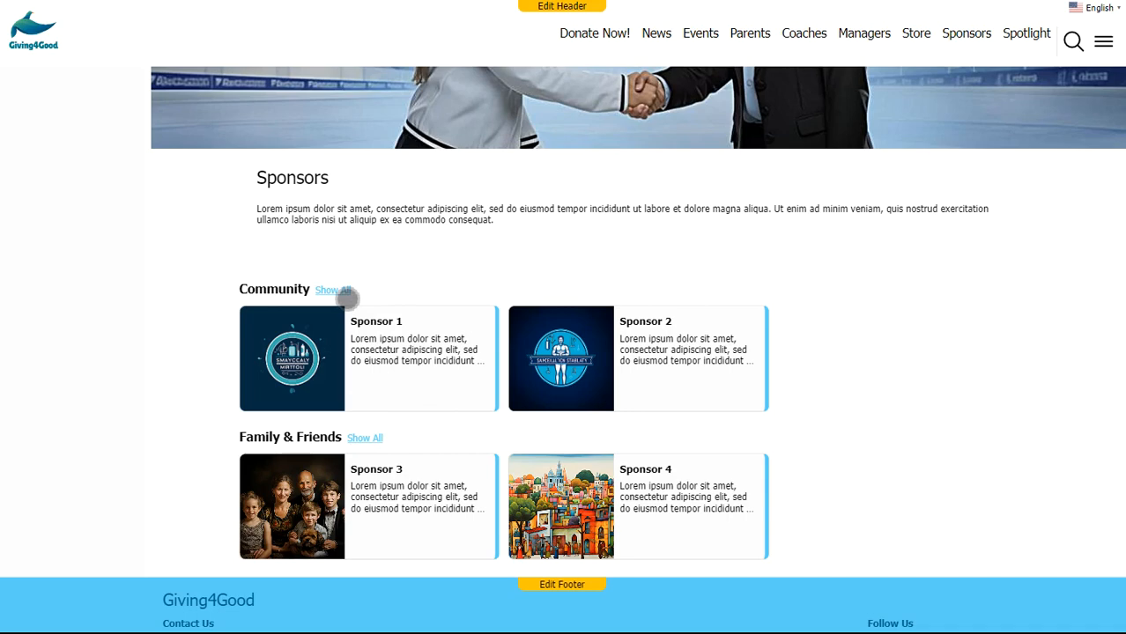
left_click(335, 290)
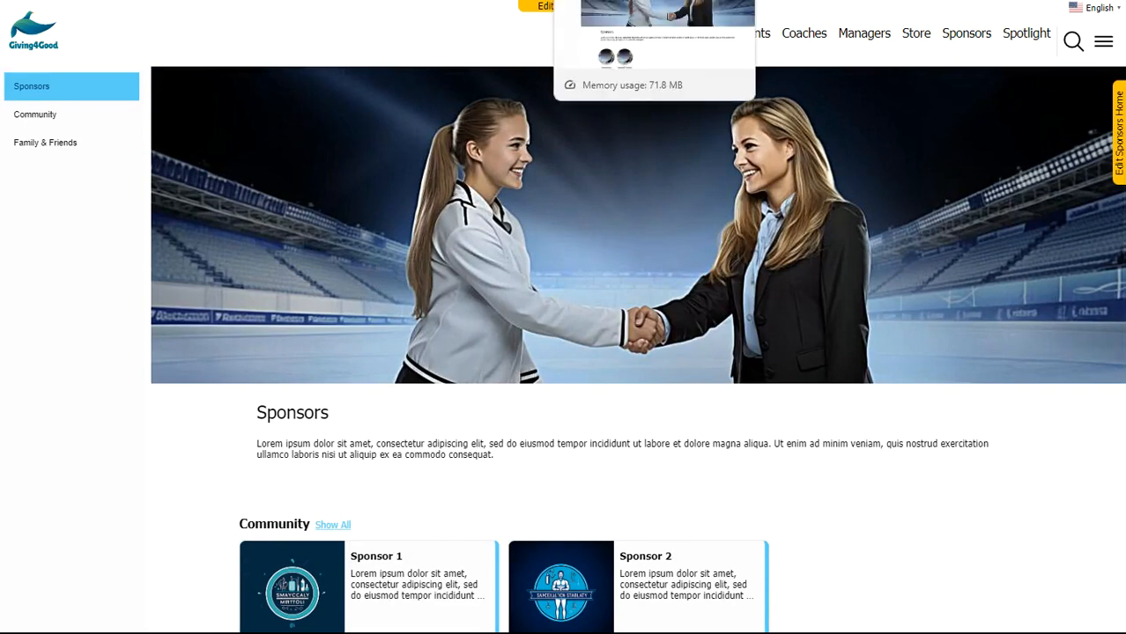
scroll(534, 234, "down", 1)
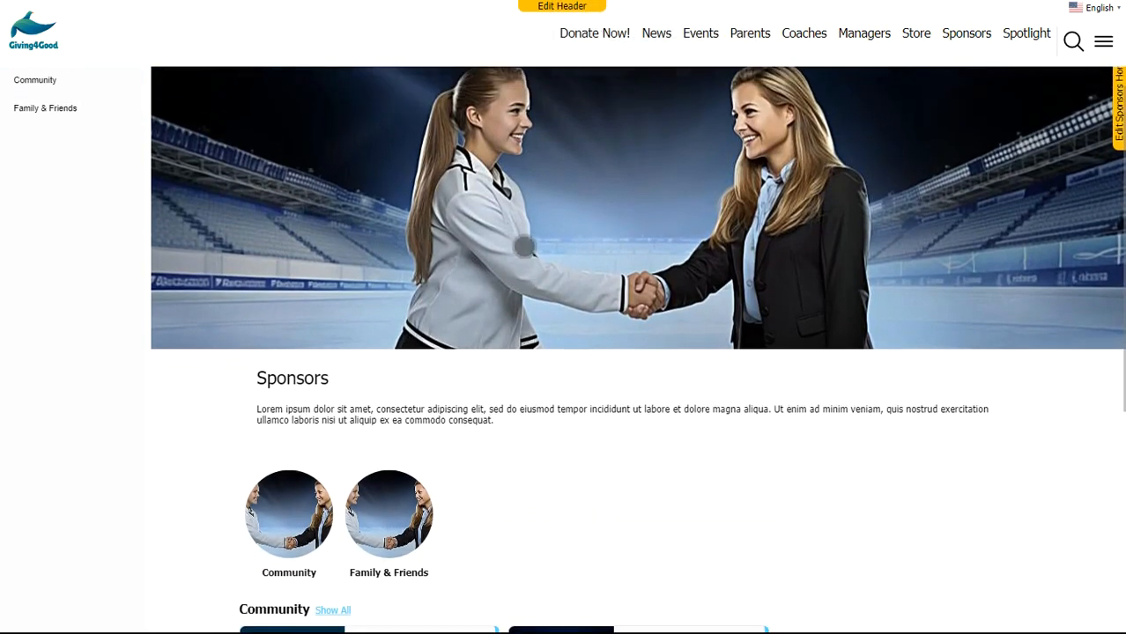
scroll(529, 240, "up", 1)
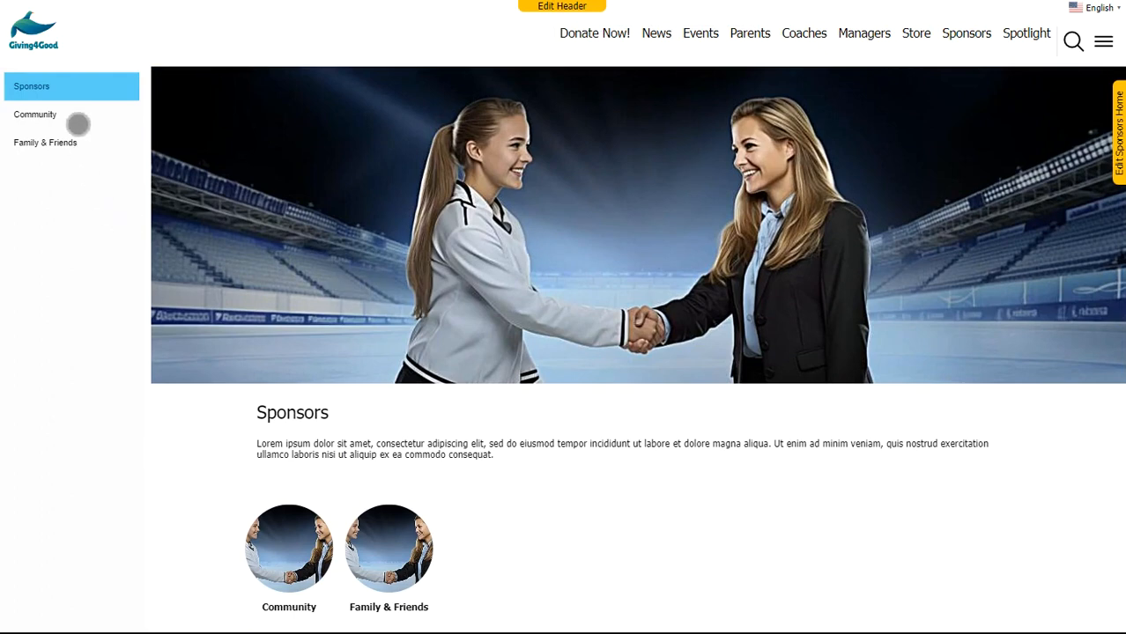
scroll(460, 279, "down", 3)
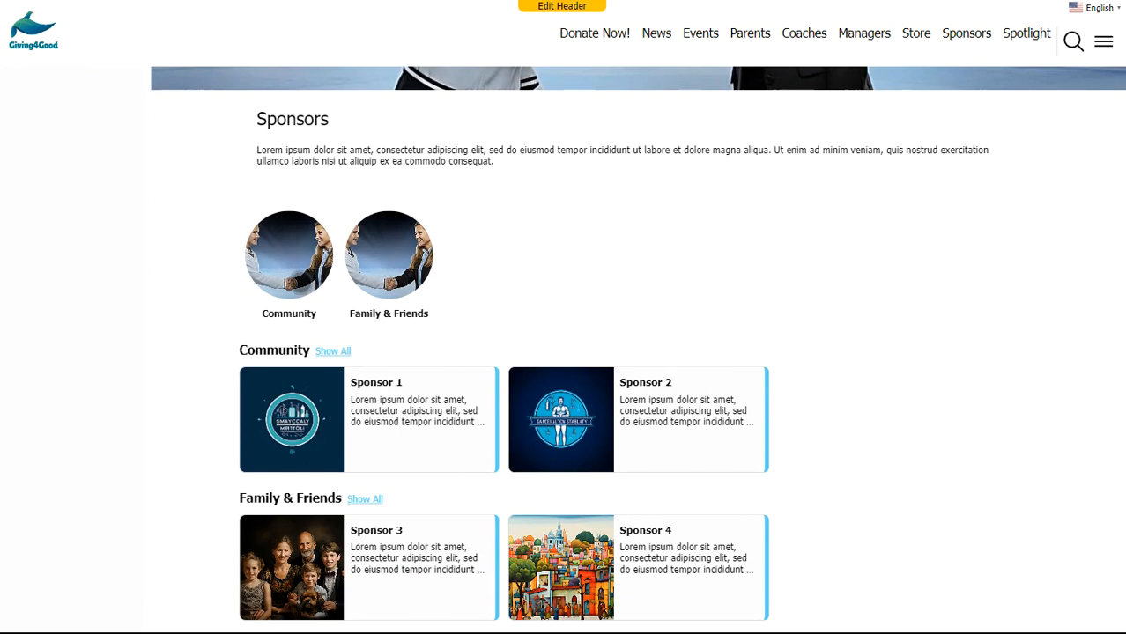
scroll(336, 266, "up", 4)
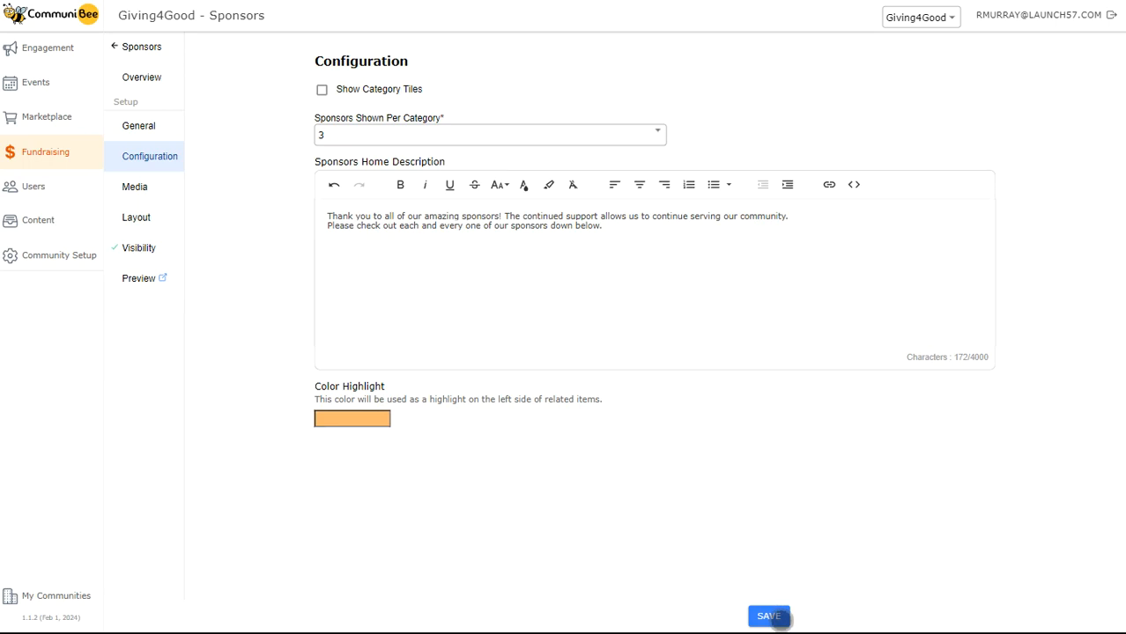
- Save the configuration with a thank-you message to sponsors as home description and an orange color highlight
left_click(779, 619)
- Set the crowd picture as full-width top media with Wide Banner ratio, 50% View Height and Center anchor, and save
left_click(170, 201)
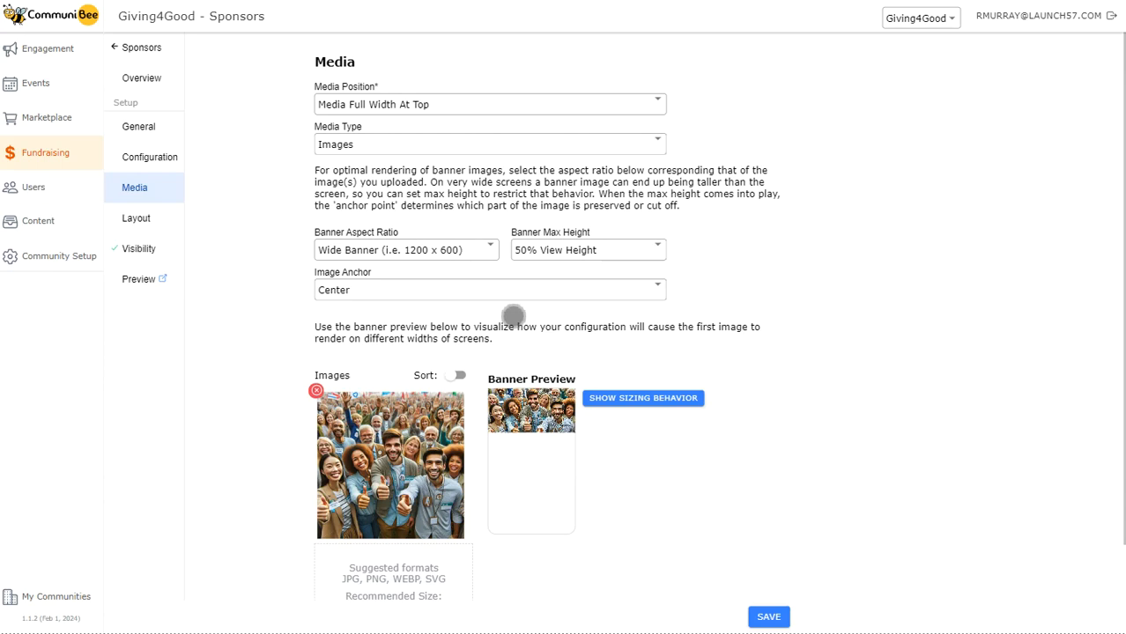
left_click(773, 617)
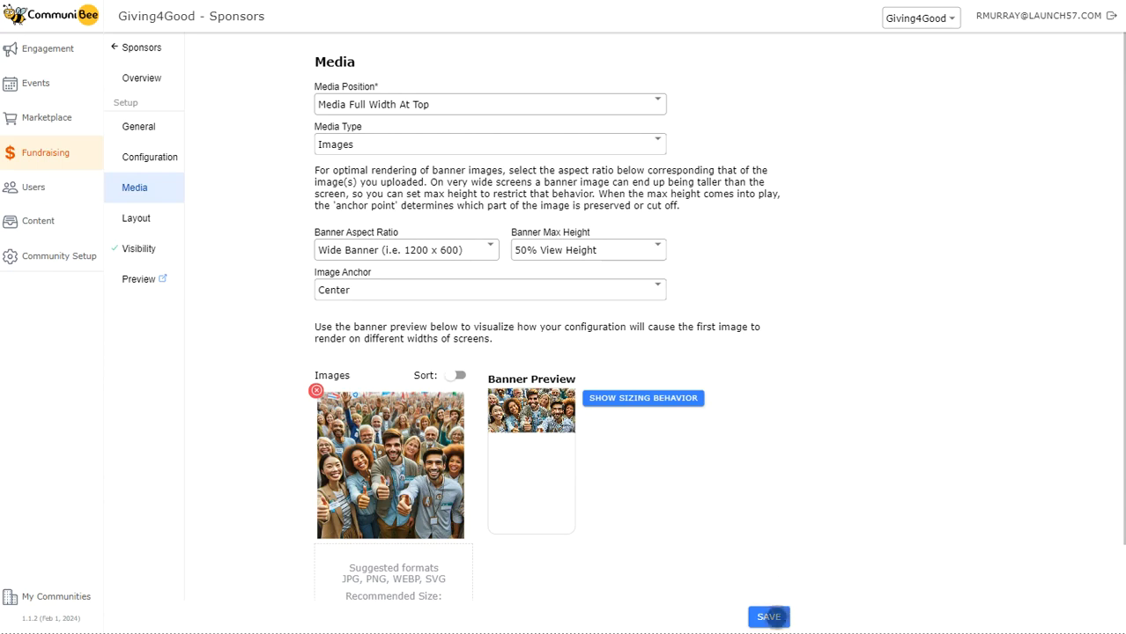
- Review the Sponsors page layout and the individual page blocks that can be added at its end
left_click(169, 228)
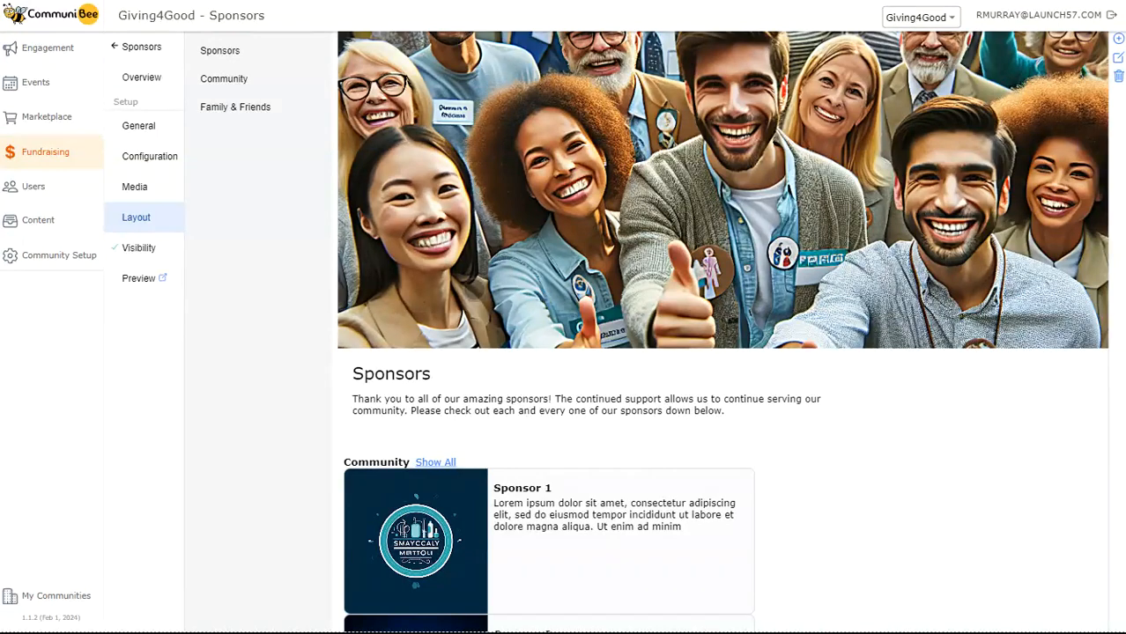
scroll(473, 293, "down", 5)
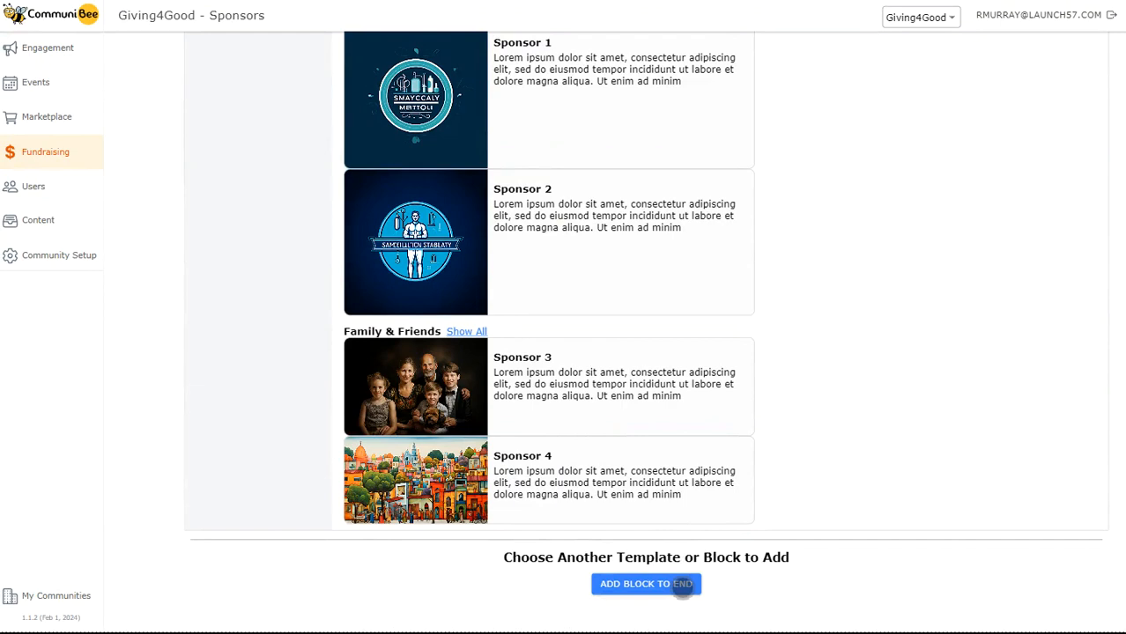
left_click(683, 585)
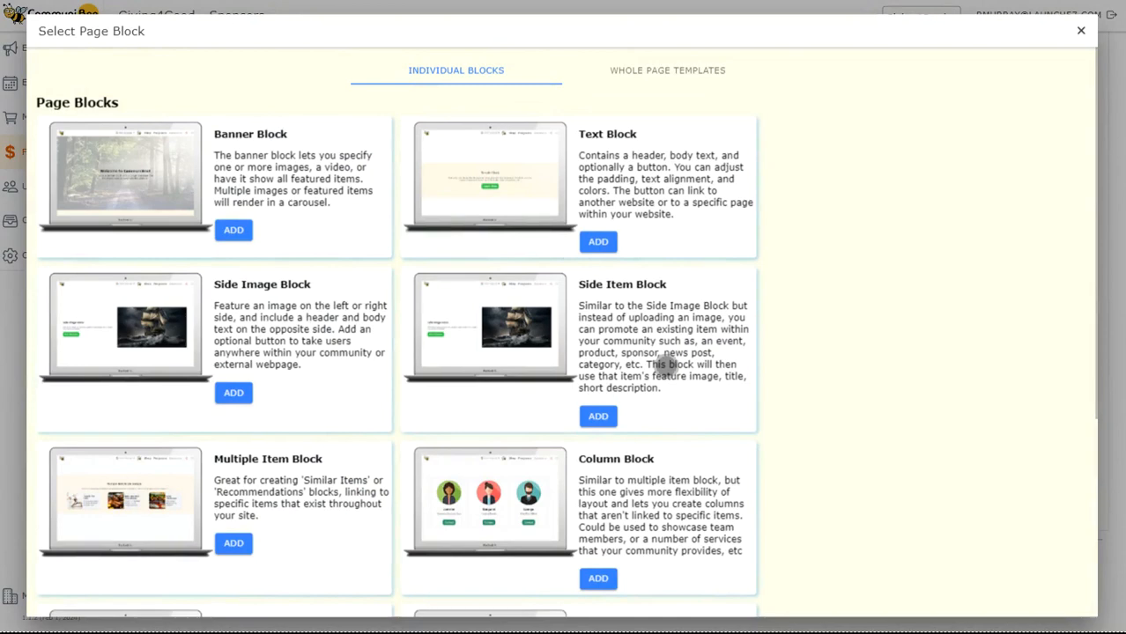
scroll(660, 367, "down", 3)
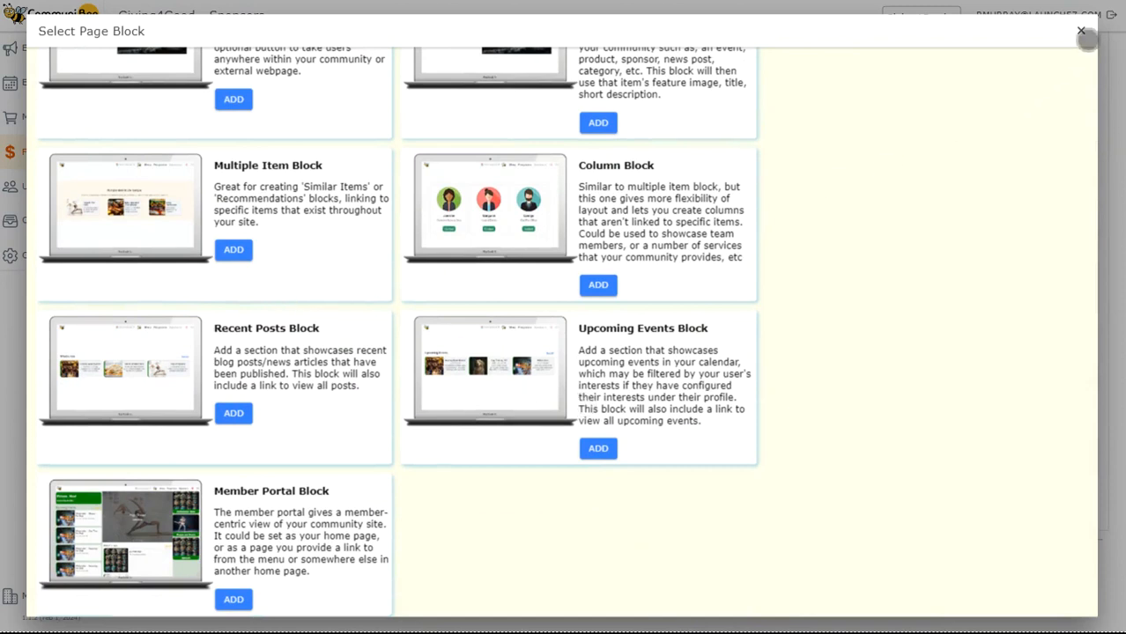
left_click(1081, 30)
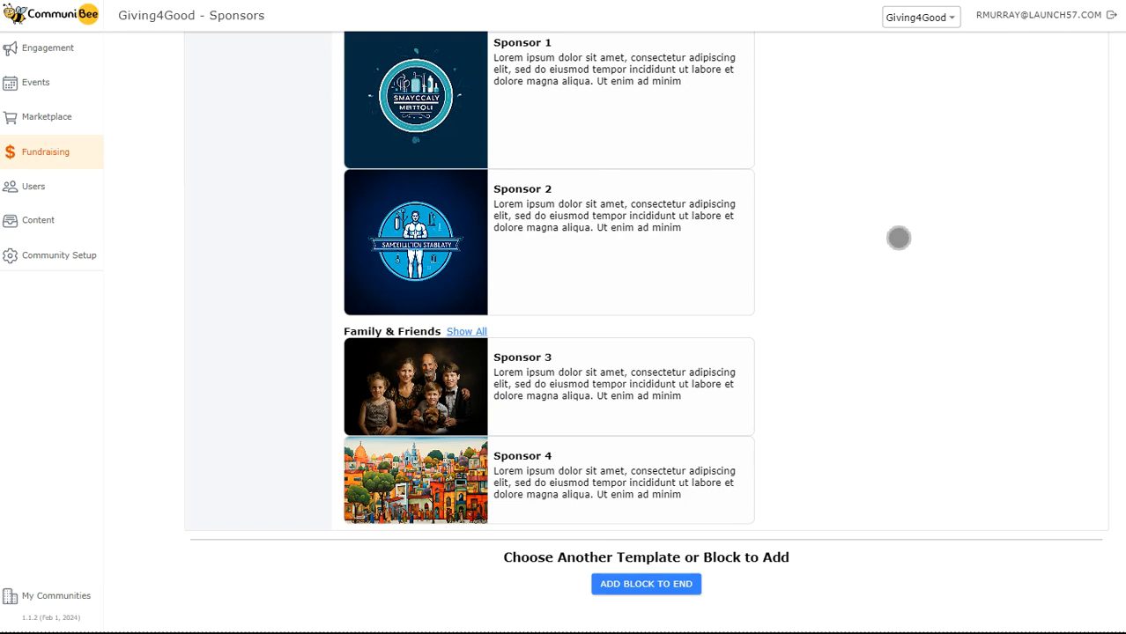
scroll(852, 282, "up", 5)
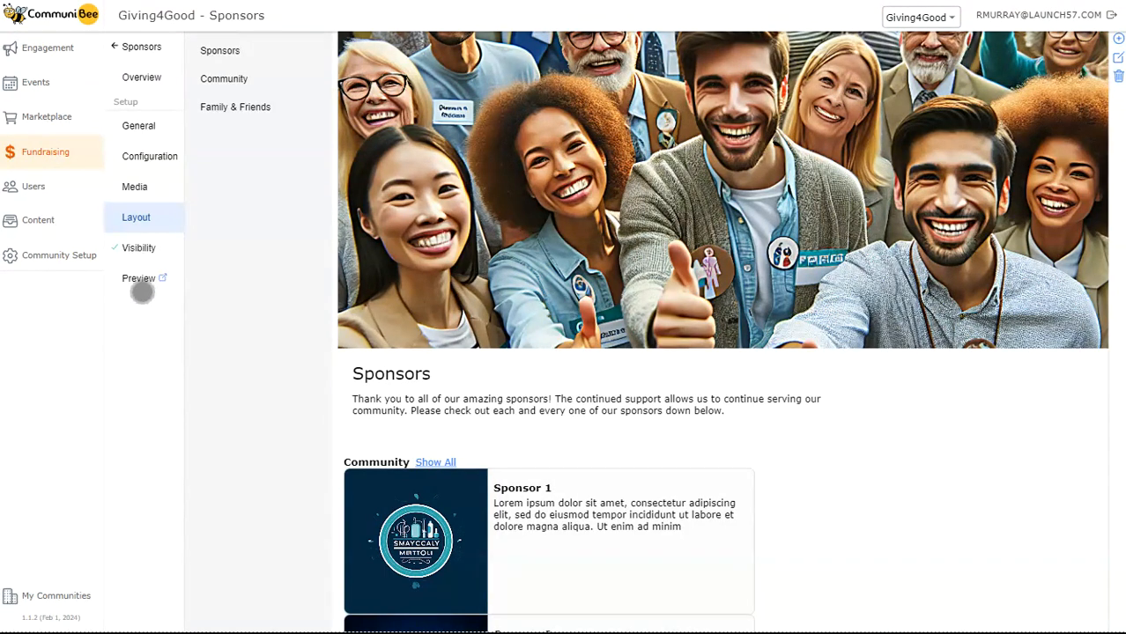
- Preview the updated Sponsors page and check its banner, description and sponsor cards
left_click(139, 280)
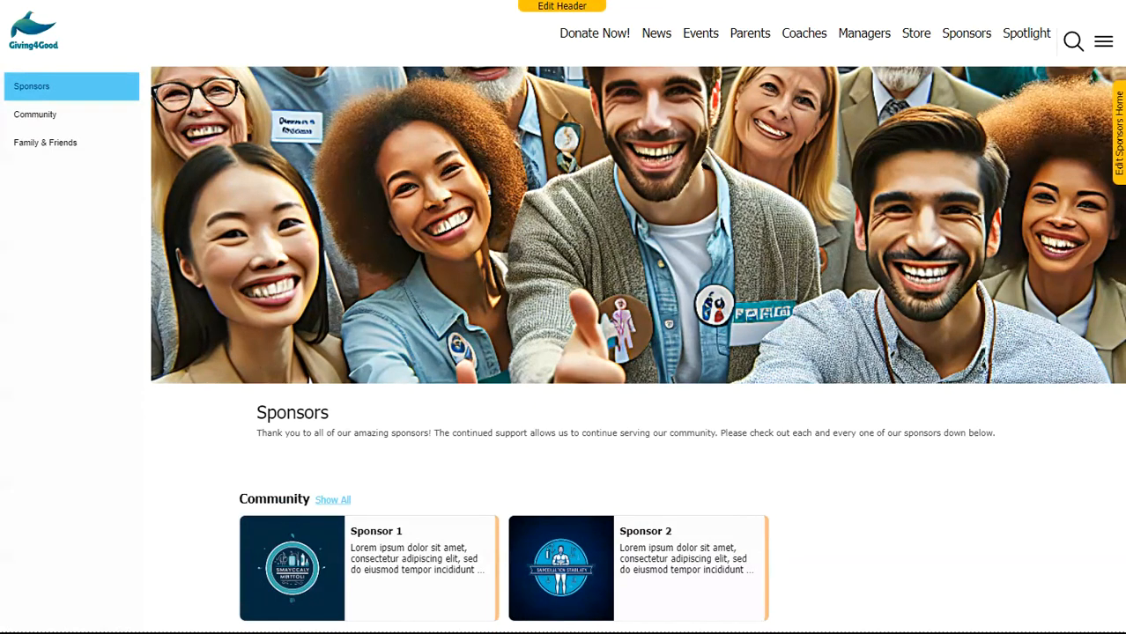
scroll(512, 252, "down", 3)
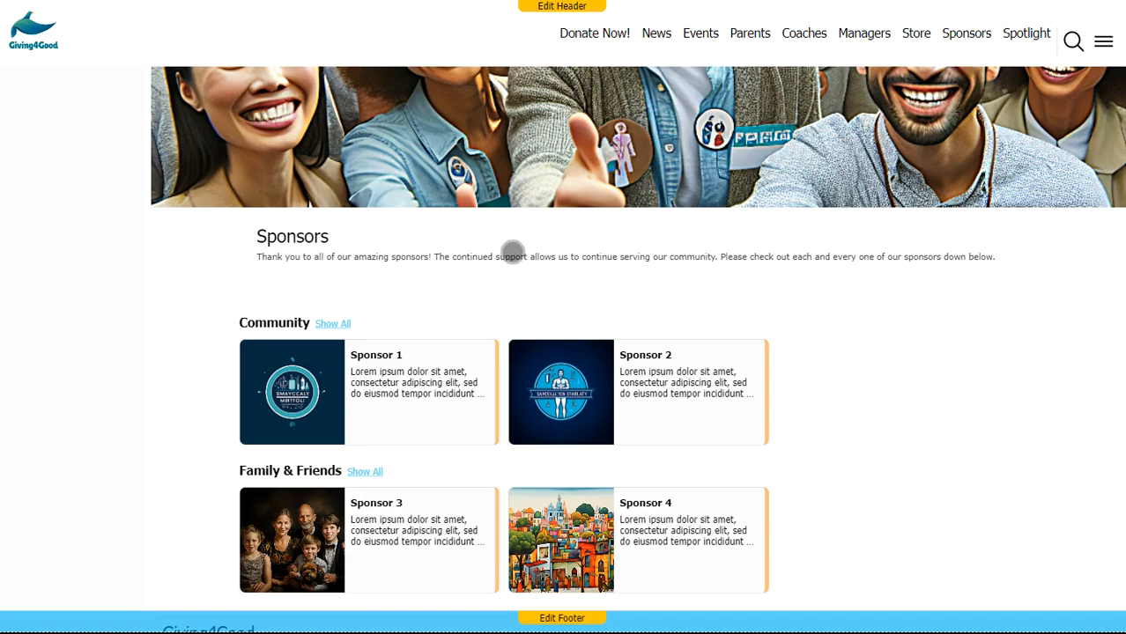
scroll(512, 253, "up", 3)
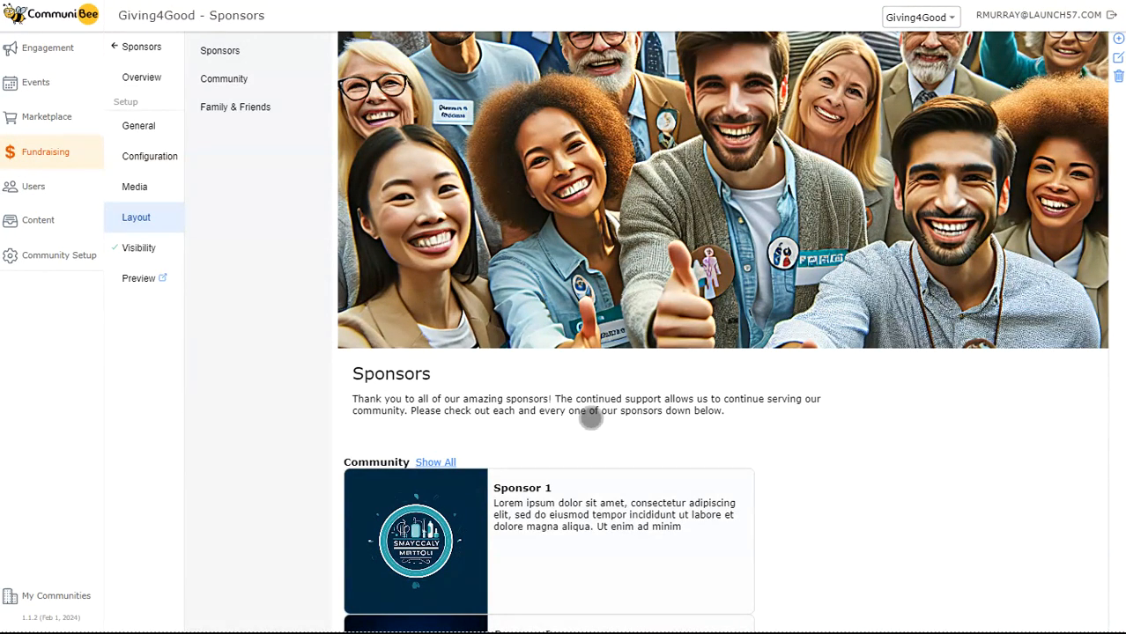
- Review the page's visibility status options, keep the status Live with empty Publish Date and Hide After, and save
left_click(176, 253)
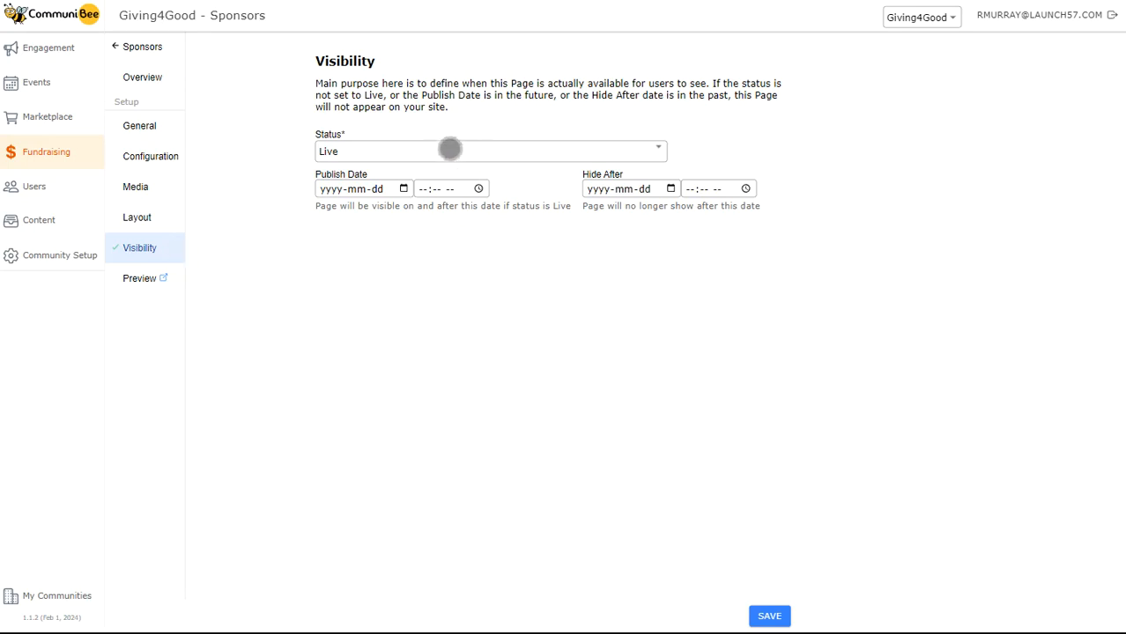
left_click(418, 152)
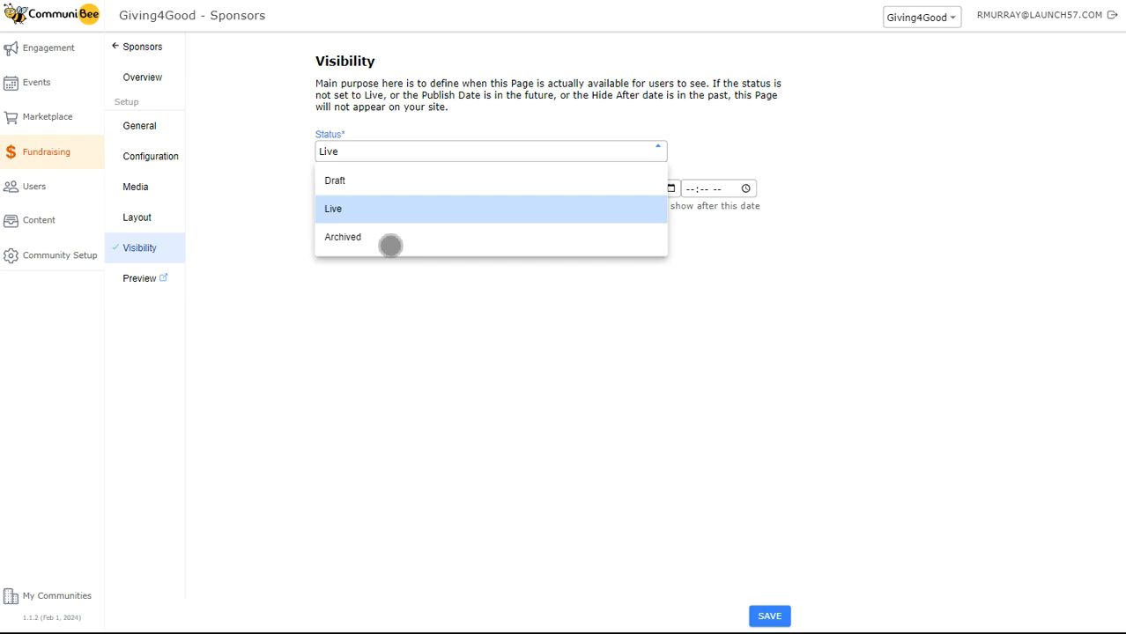
left_click(384, 274)
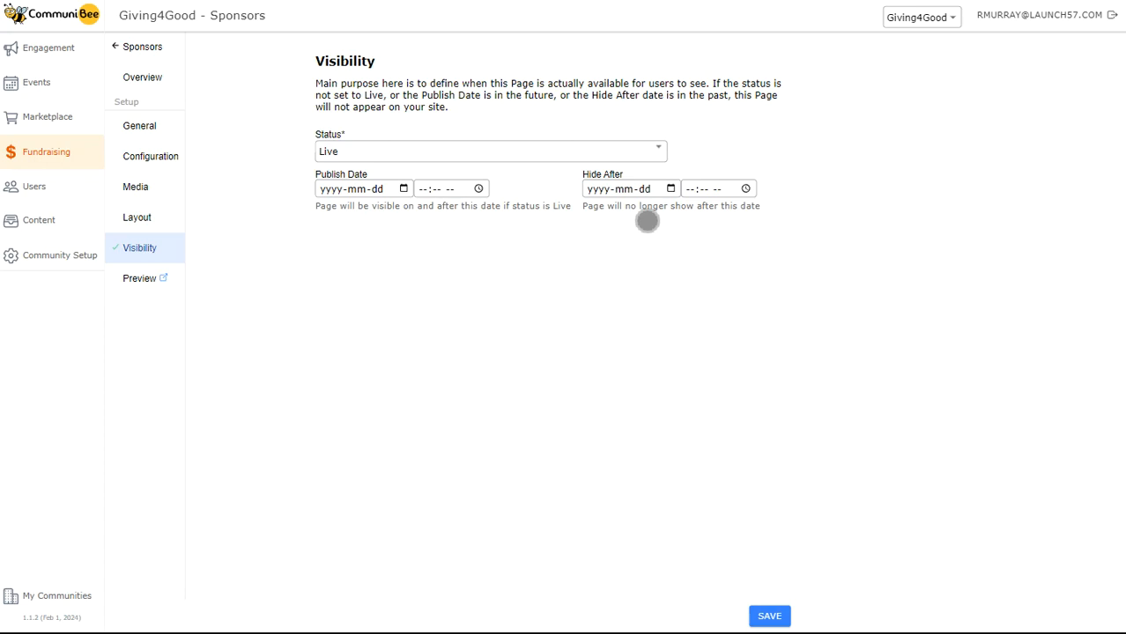
left_click(773, 617)
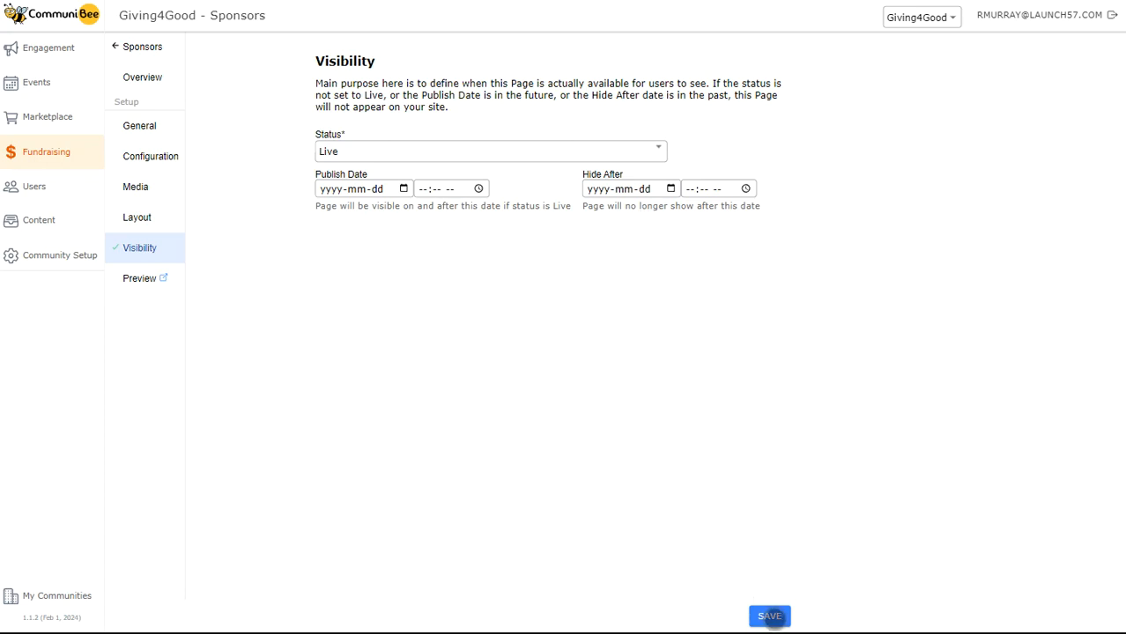